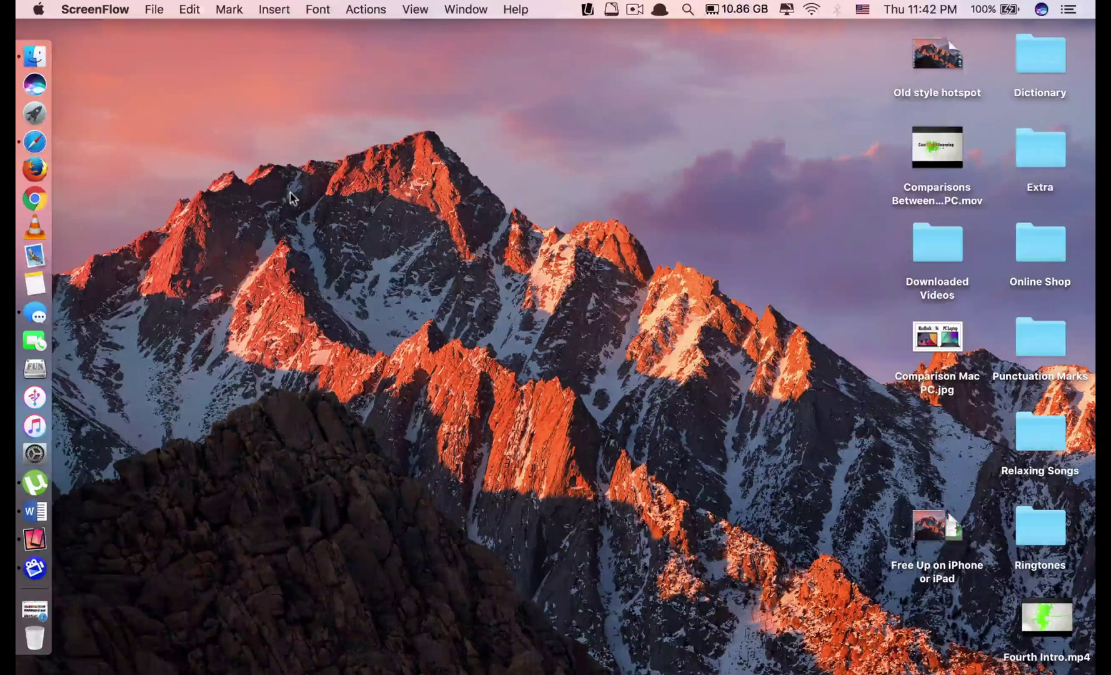
- Google 'semi restore' in Safari and open the Semi-Restore for iOS 5.0-9.1 result
{"action": "left_click", "coordinate": [35, 142]}
{"action": "type", "text": "go"}
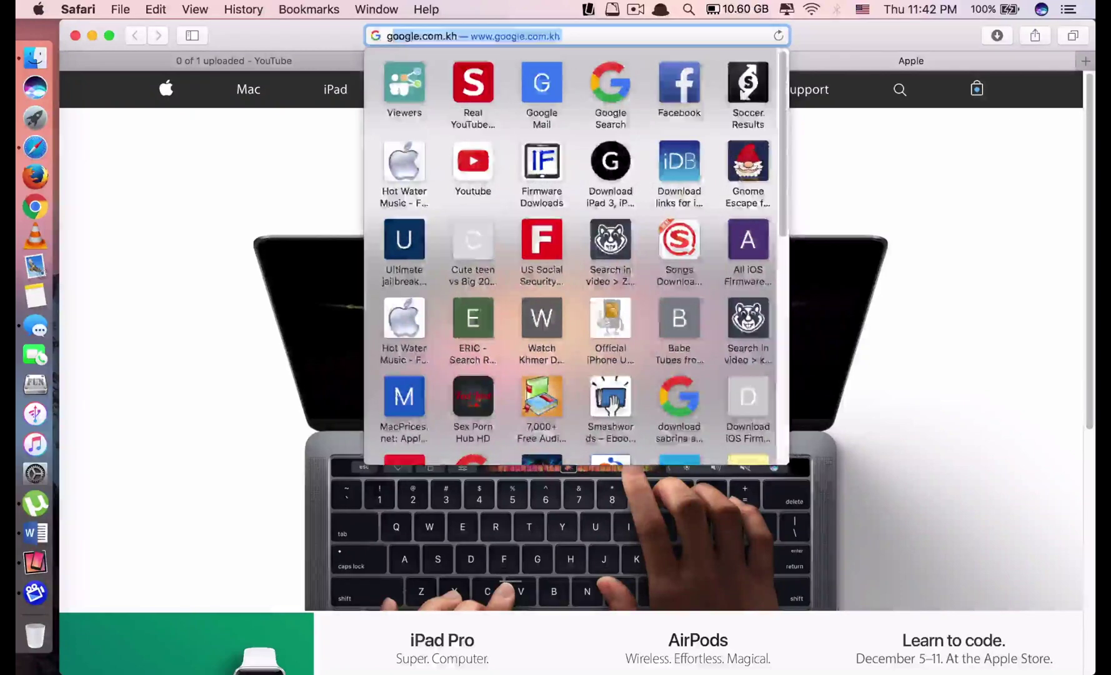
{"action": "key", "text": "Return"}
{"action": "type", "text": "sme"}
{"action": "key", "text": "BackSpace"}
{"action": "key", "text": "BackSpace"}
{"action": "type", "text": "emi"}
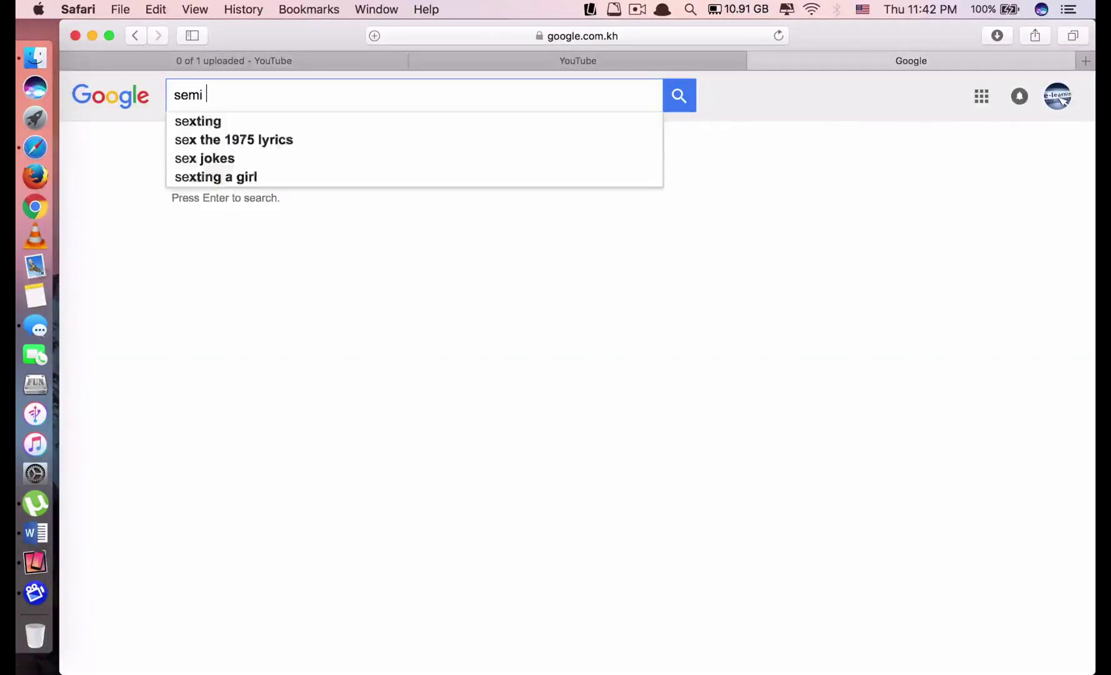
{"action": "key", "text": "Down"}
{"action": "key", "text": "Return"}
{"action": "left_click", "coordinate": [297, 222]}
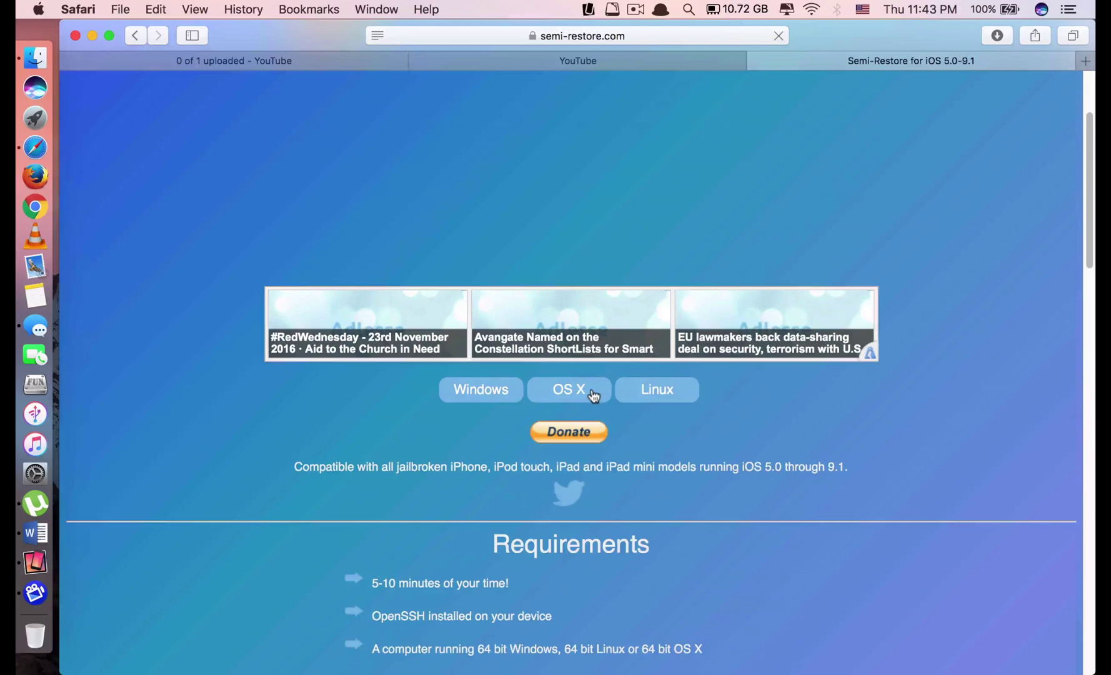
- Request Semi-Restore's OS X download, dismiss the note, and return to the site page
{"action": "left_click", "coordinate": [592, 393]}
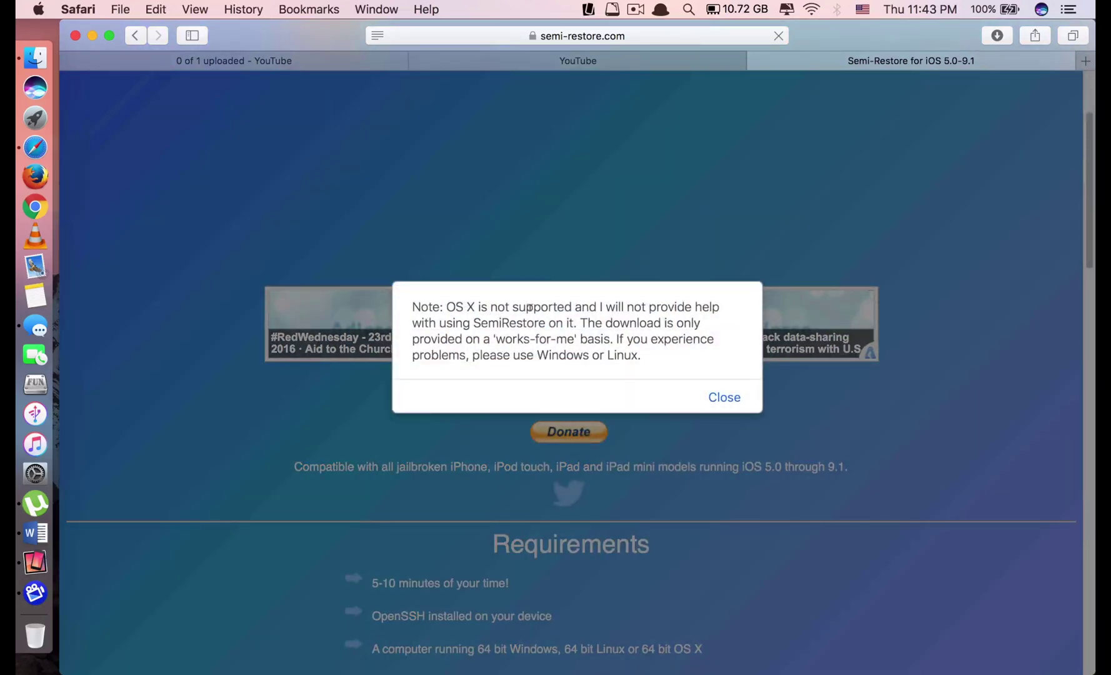
{"action": "left_click", "coordinate": [721, 399]}
{"action": "scroll", "coordinate": [509, 415], "scroll_direction": "up", "scroll_amount": 5}
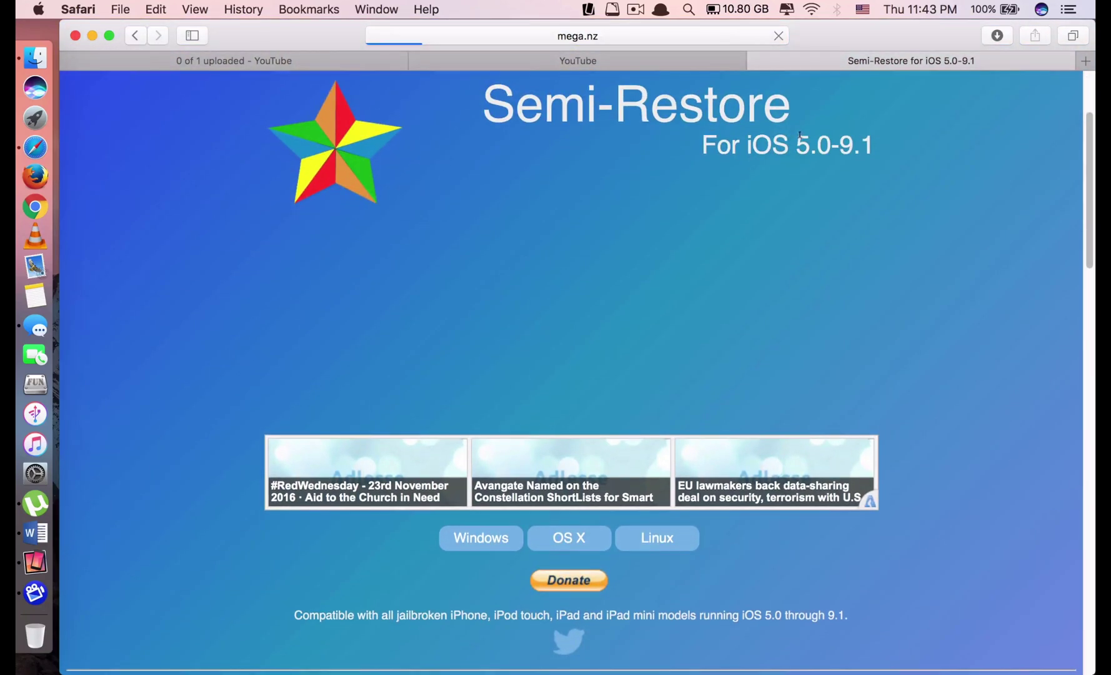
{"action": "key", "text": "super+bracketleft"}
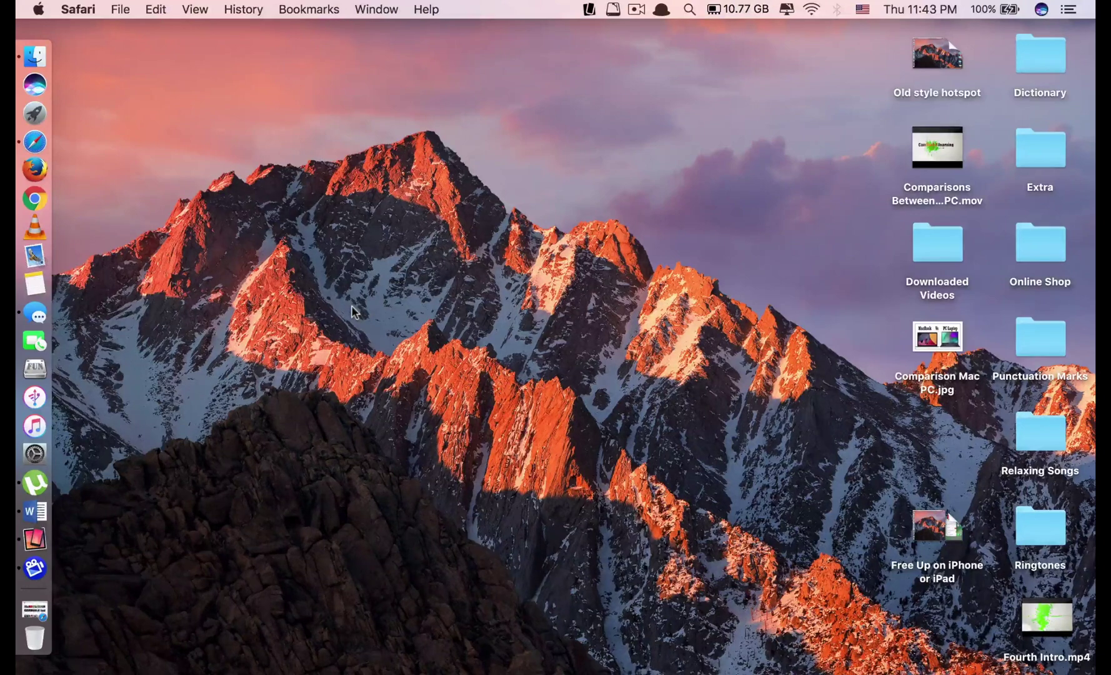
- Launch Dr.Fone for iOS from Launchpad so it recognises the iPhone 4s
{"action": "key", "text": "ctrl+Down"}
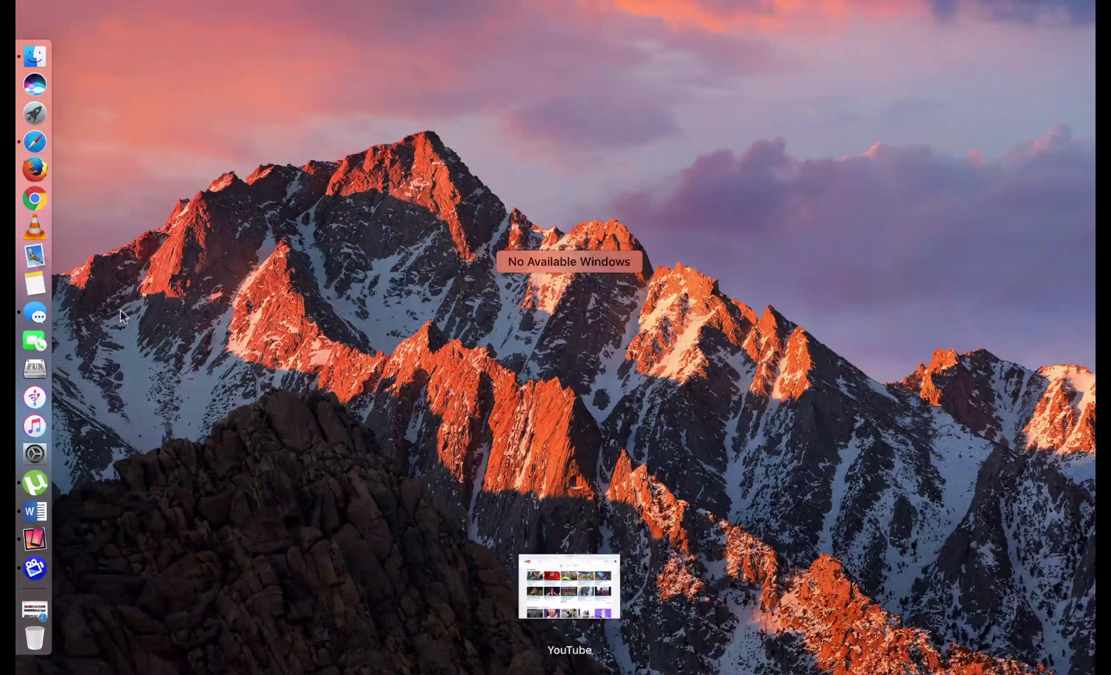
{"action": "key", "text": "Escape"}
{"action": "left_click", "coordinate": [34, 113]}
{"action": "key", "text": "Escape"}
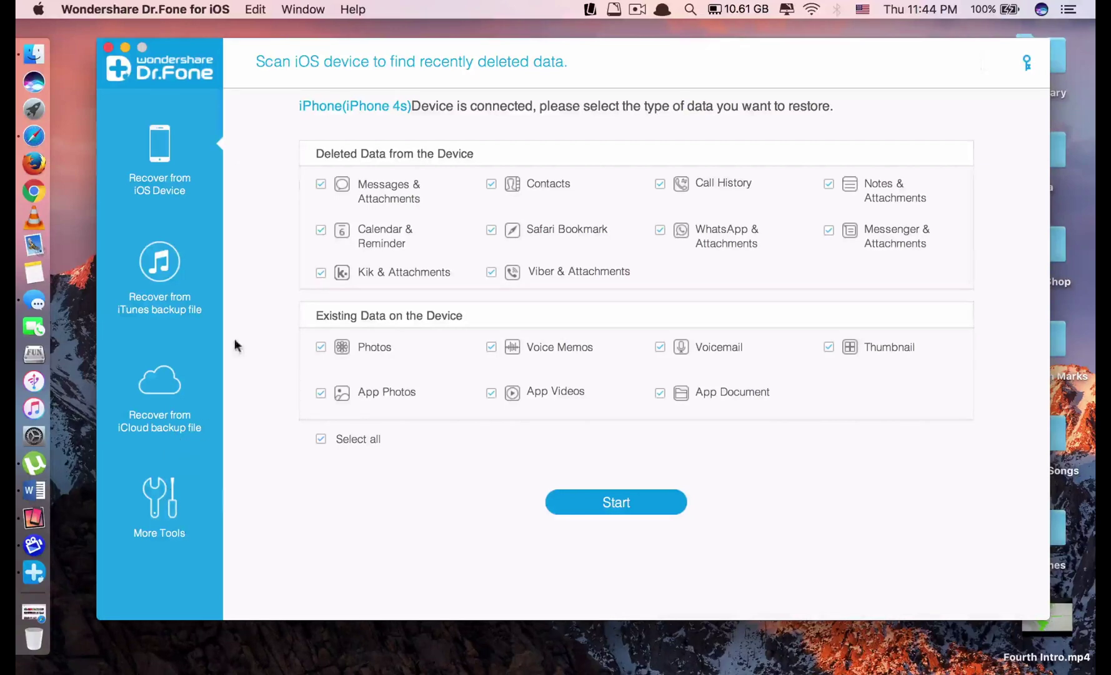
- Confirm via Dr.Fone > About that the version is 7.4.5
{"action": "left_click", "coordinate": [167, 7]}
{"action": "left_click", "coordinate": [150, 30]}
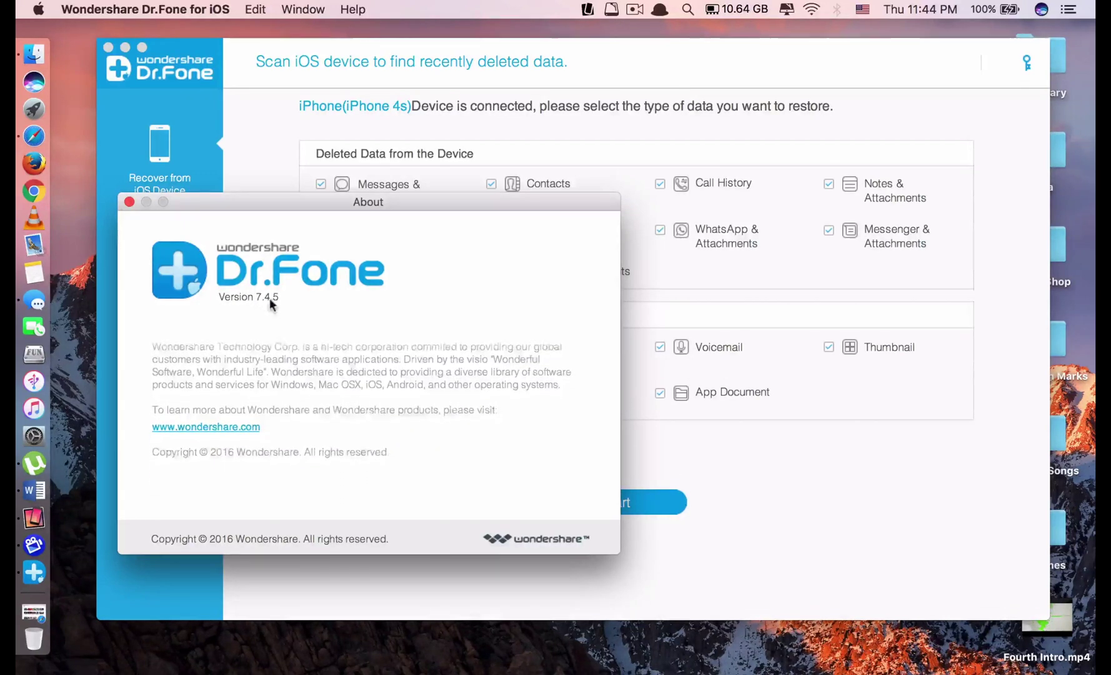
{"action": "left_click", "coordinate": [129, 202]}
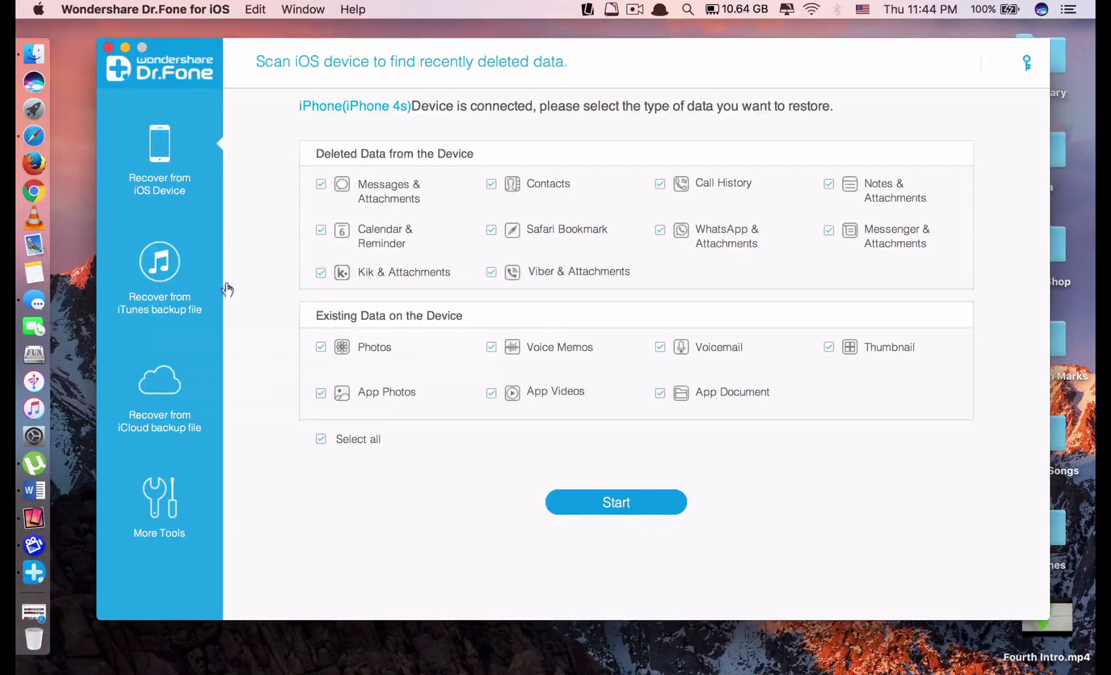
- Show the More Tools page listing iOS Full Data Eraser and other utilities
{"action": "left_click", "coordinate": [156, 505]}
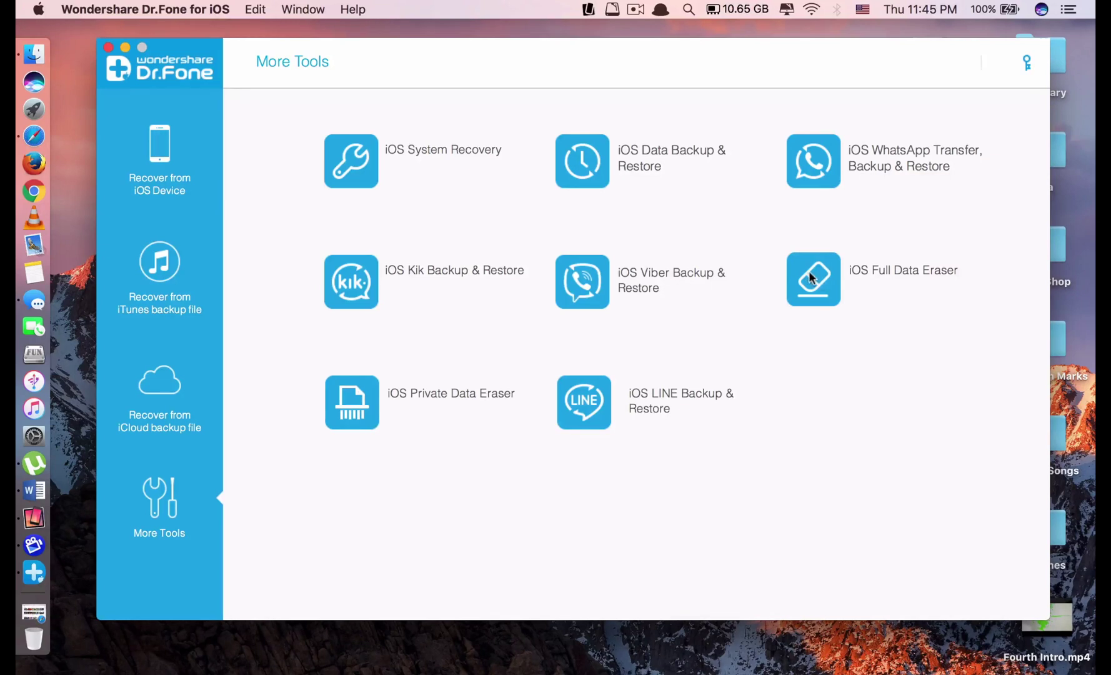
- Open iOS Full Data Eraser for the iPhone 4s and bring Dr.Fone in front of Reflector
{"action": "left_click", "coordinate": [809, 277]}
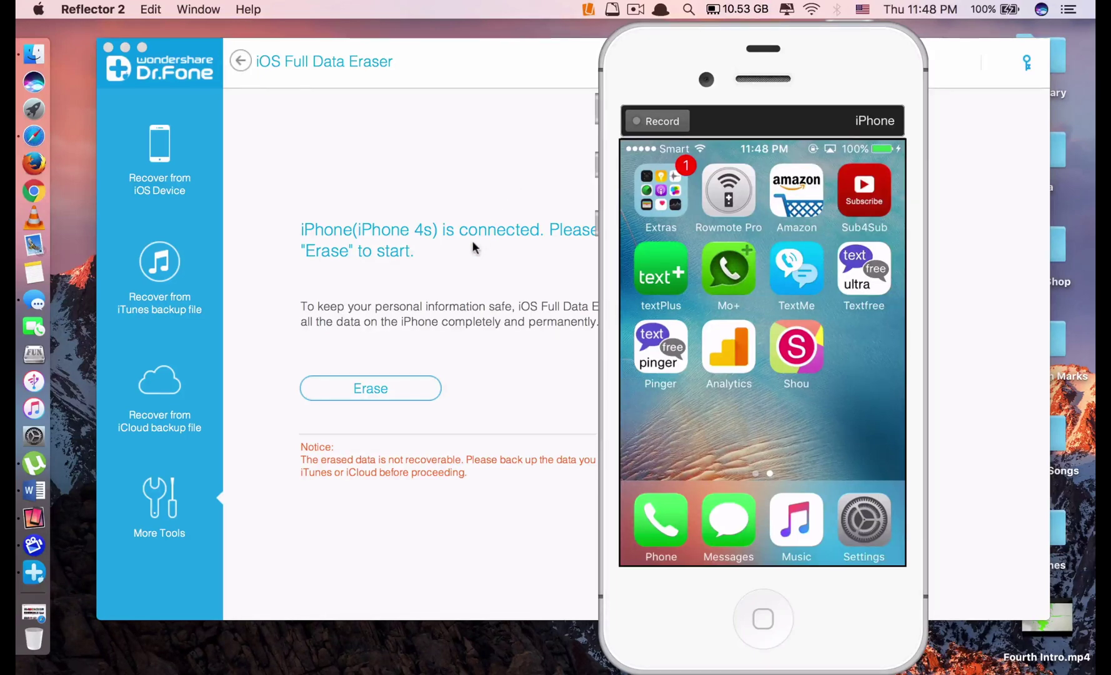
{"action": "left_click", "coordinate": [483, 377]}
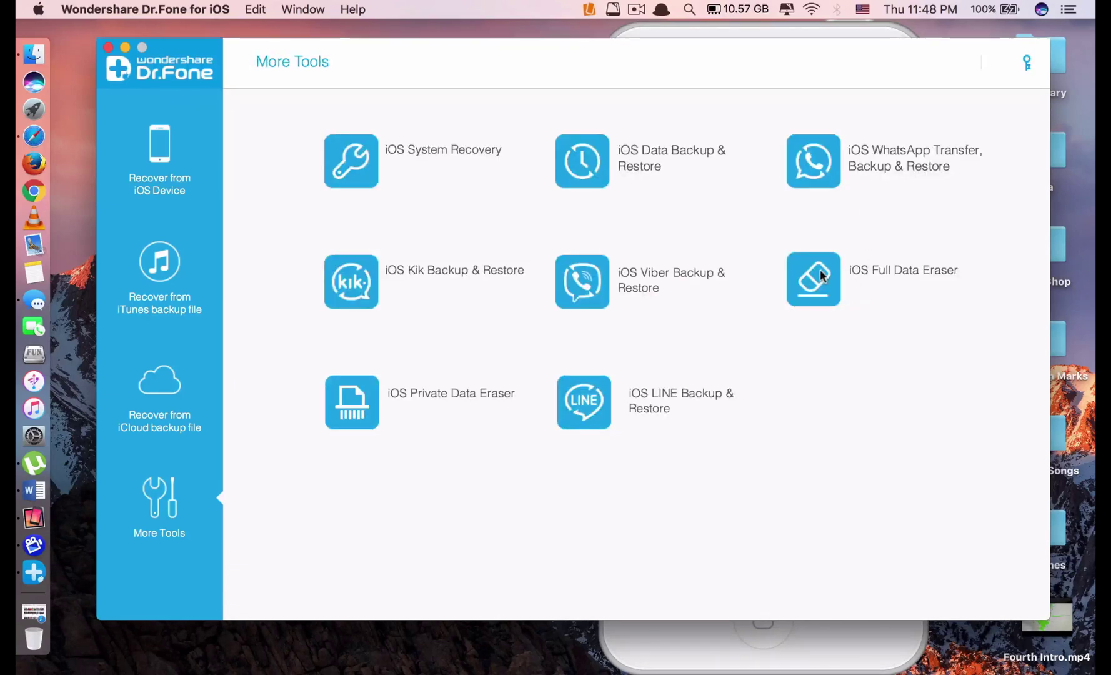
- Start Erase in iOS Full Data Eraser, confirm with the word 'delete', and begin wiping the iPhone 4s
{"action": "left_click", "coordinate": [820, 270]}
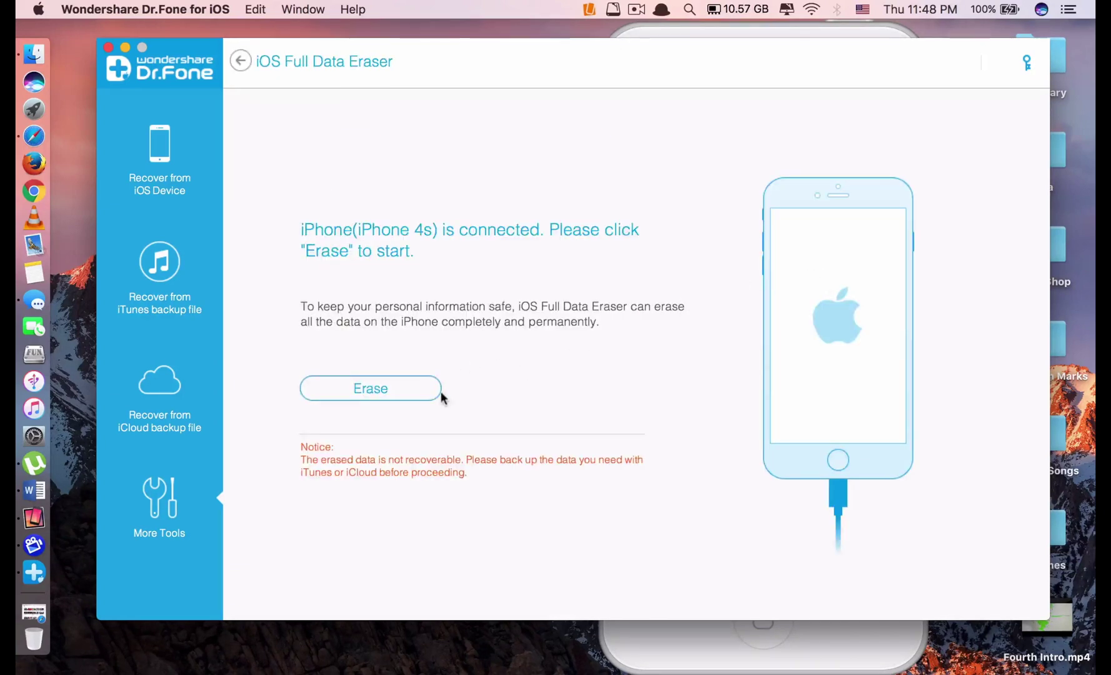
{"action": "left_click", "coordinate": [401, 383]}
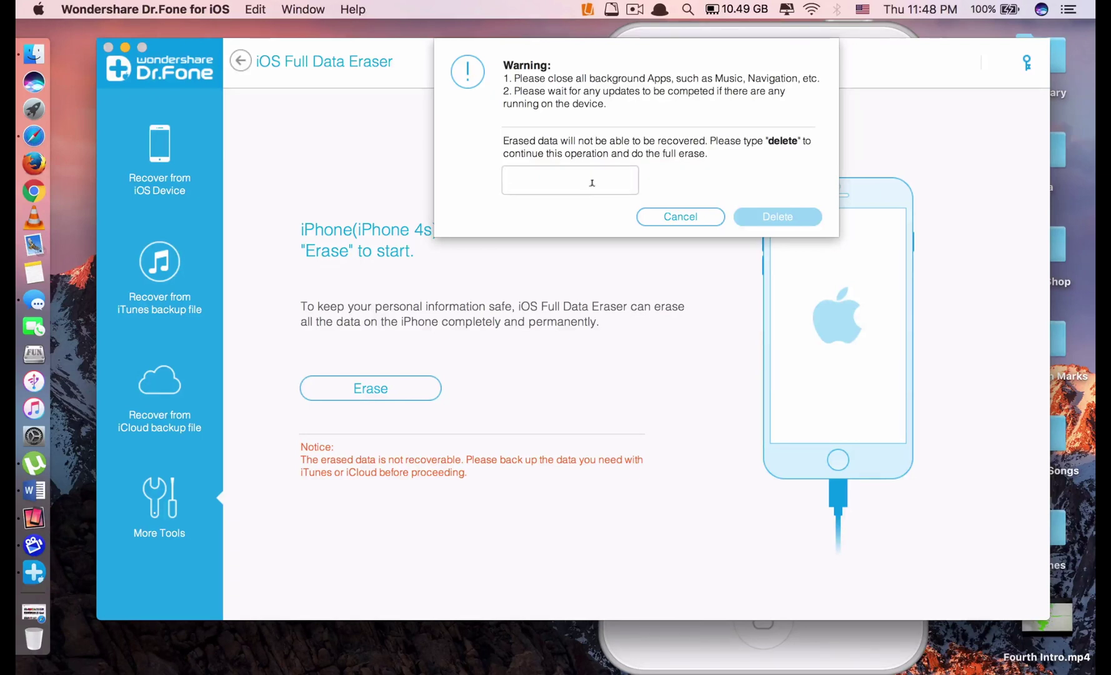
{"action": "type", "text": "delete"}
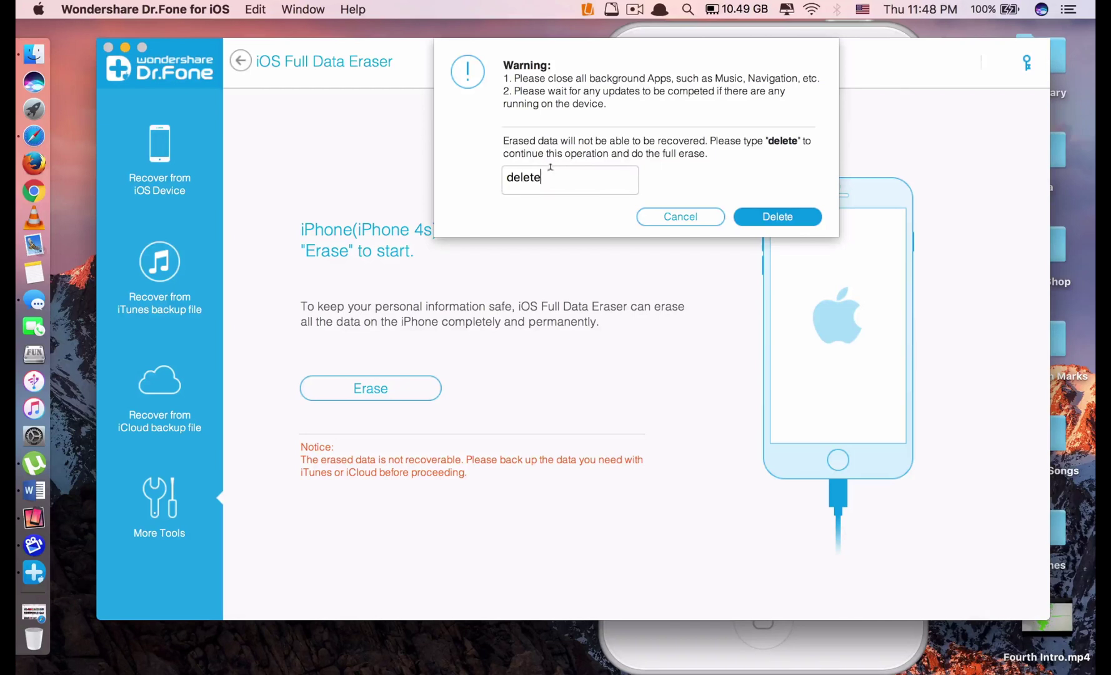
{"action": "double_click", "coordinate": [541, 177]}
{"action": "left_click", "coordinate": [558, 176]}
{"action": "left_click", "coordinate": [767, 219]}
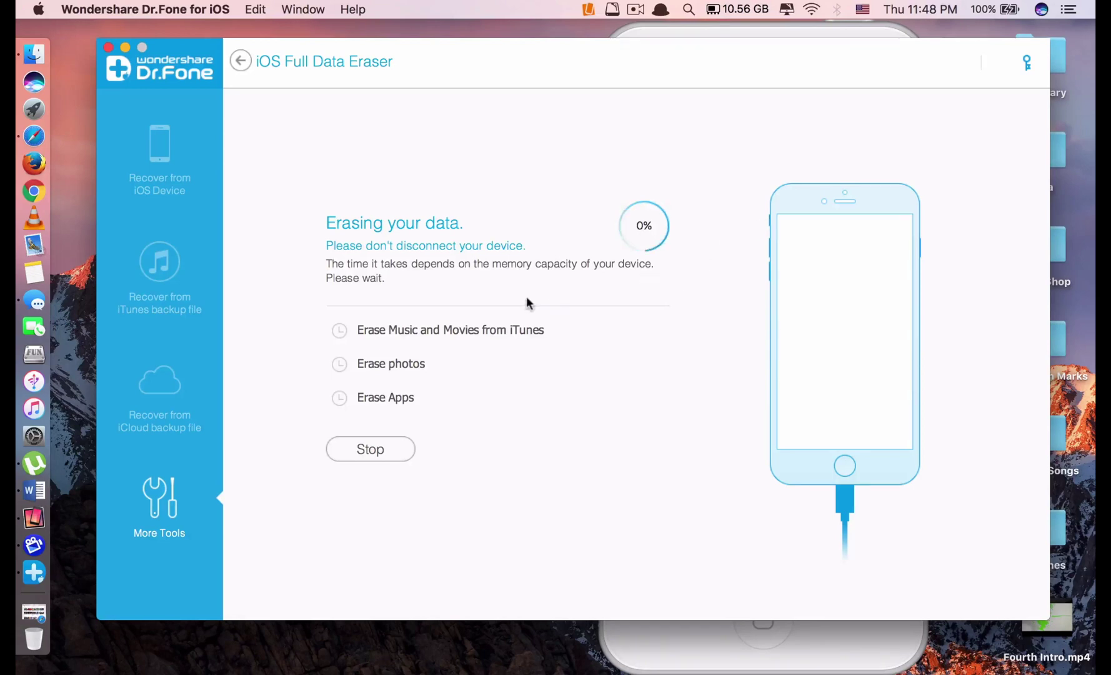